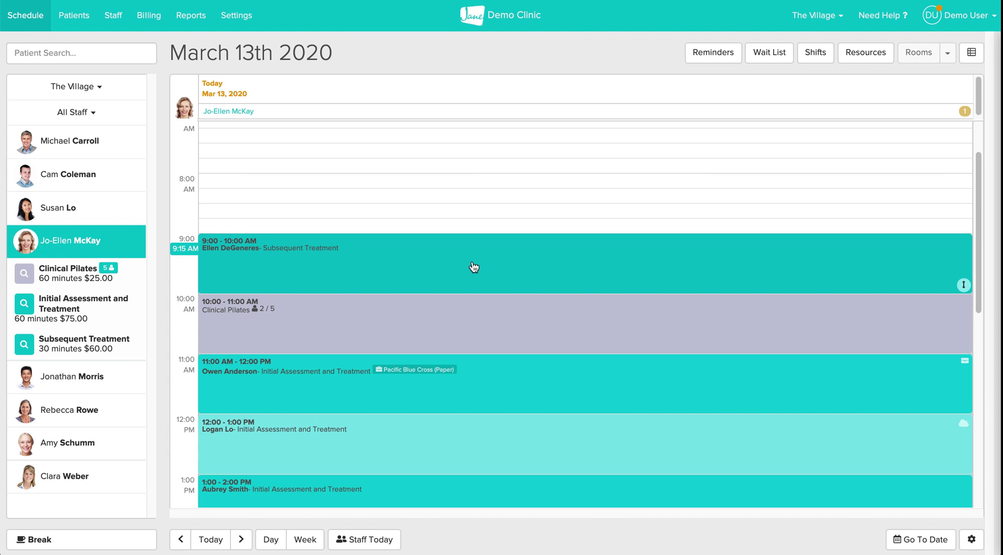
Step: Mark the 9:00 Subsequent Treatment appointment as Arrived, leaving $60.00 owing
{"action": "left_click", "coordinate": [443, 268]}
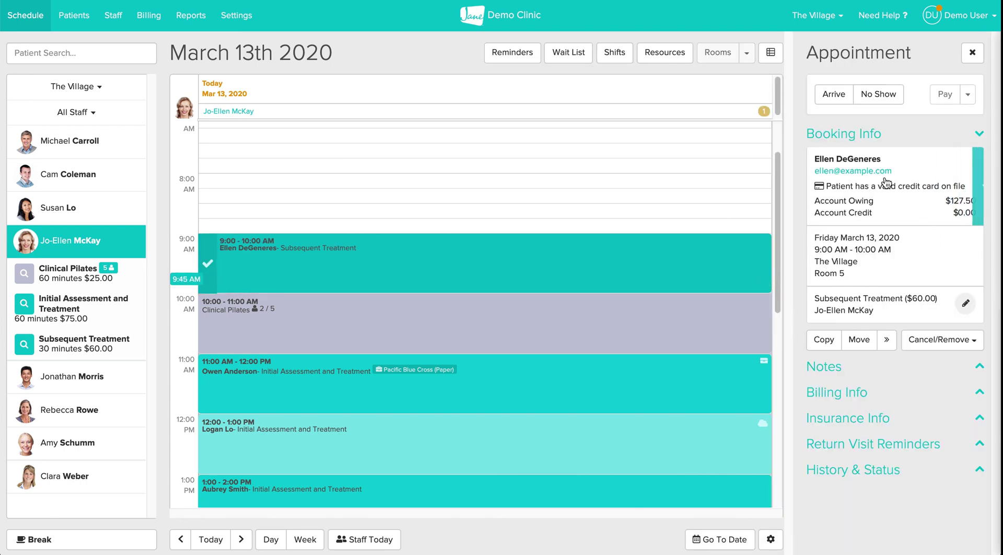
{"action": "left_click", "coordinate": [842, 109]}
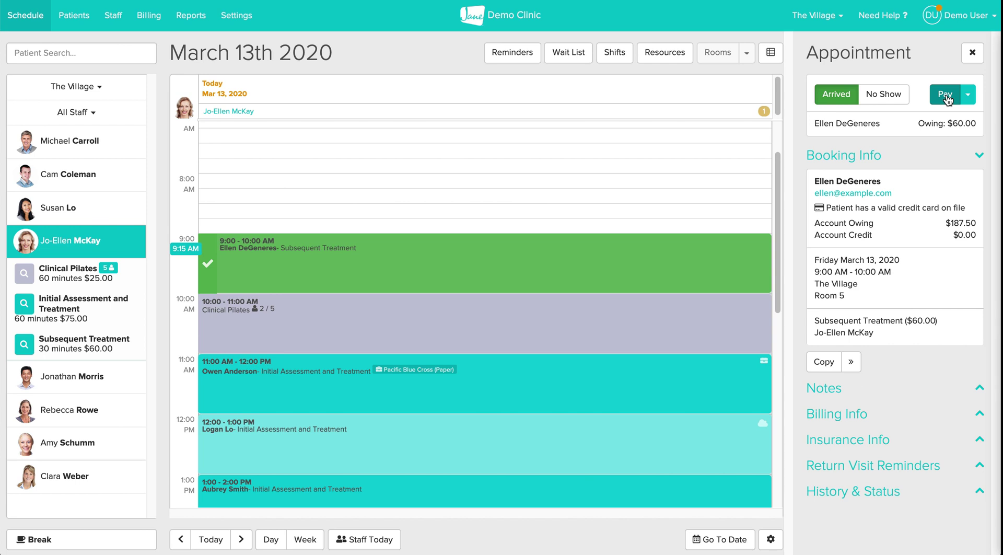
Step: Start payment and keep all three invoices, including the Yoga Mat, totalling $187.50
{"action": "left_click", "coordinate": [946, 95]}
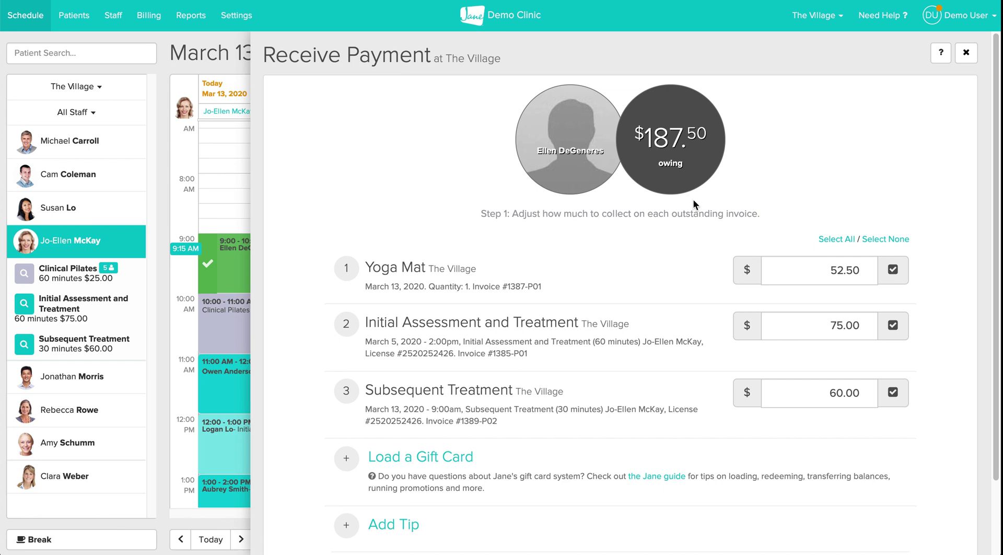
{"action": "scroll", "coordinate": [625, 284], "scroll_direction": "down", "scroll_amount": 3}
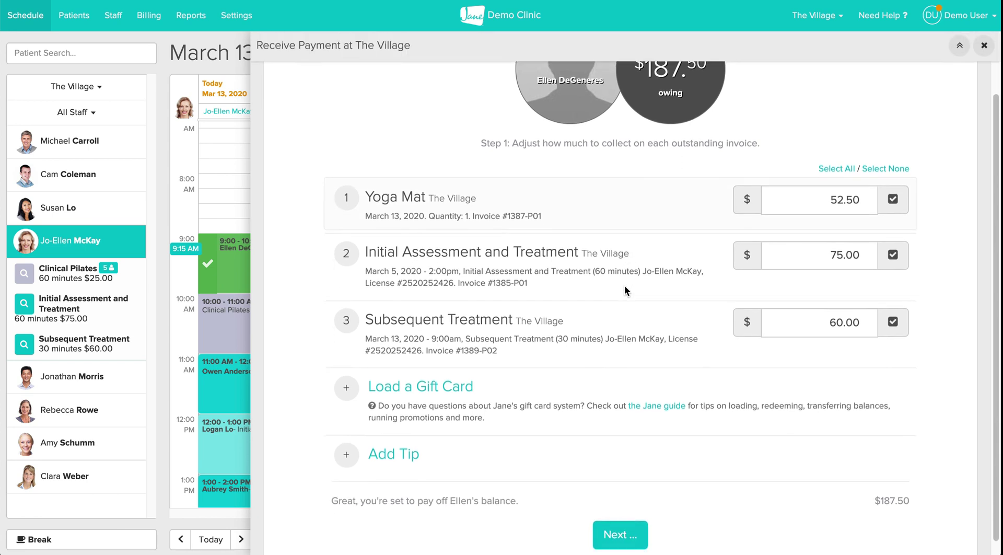
{"action": "scroll", "coordinate": [625, 284], "scroll_direction": "up", "scroll_amount": 3}
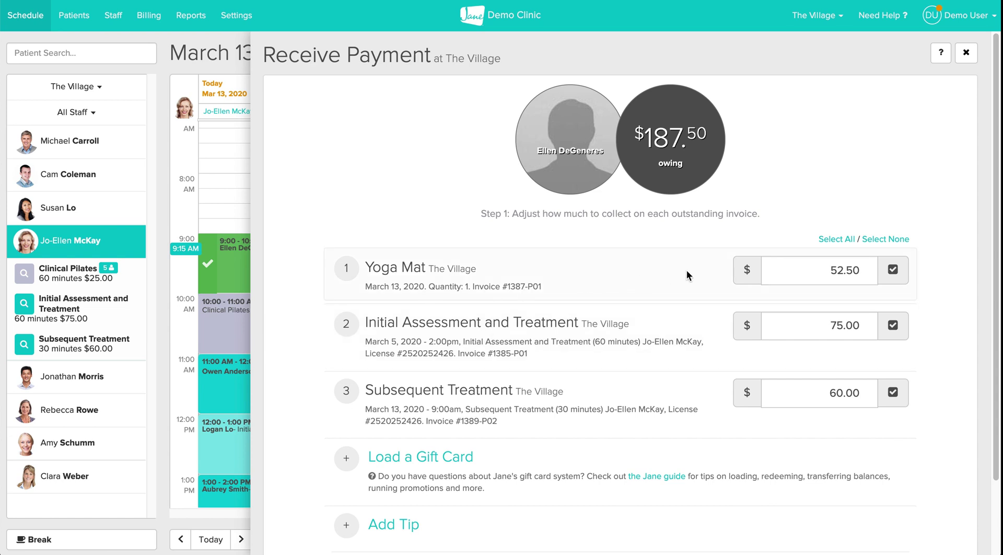
{"action": "left_click", "coordinate": [830, 270]}
{"action": "double_click", "coordinate": [830, 270]}
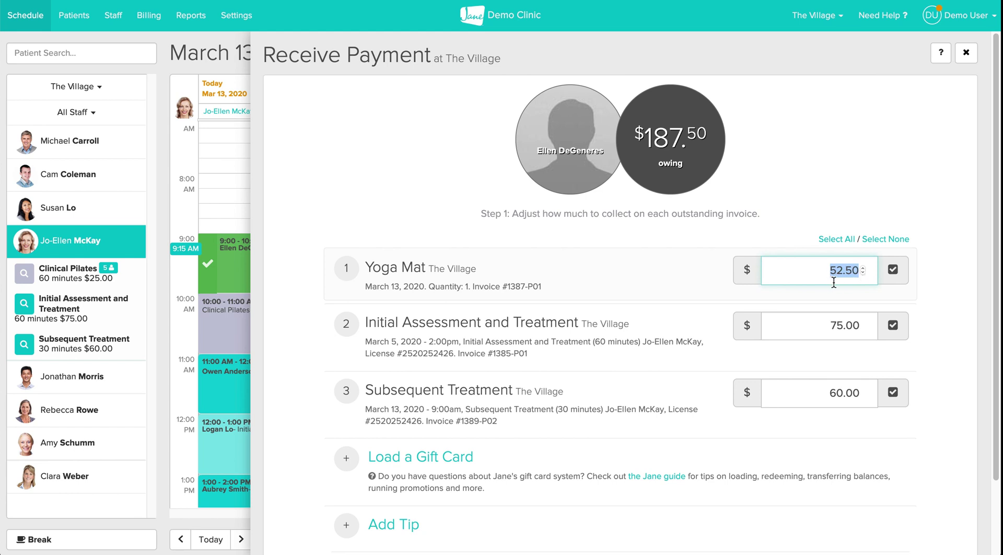
{"action": "left_click", "coordinate": [893, 270]}
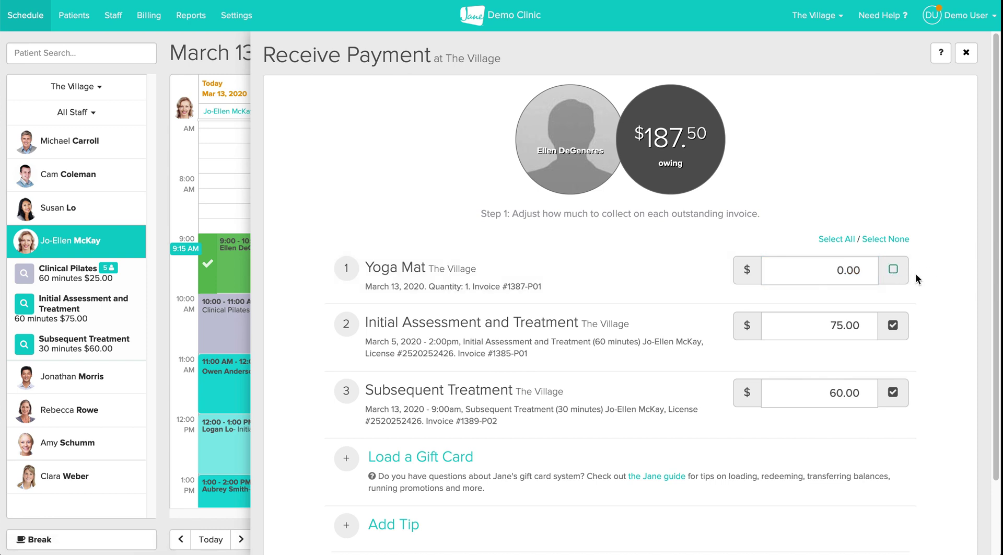
{"action": "left_click", "coordinate": [893, 271]}
{"action": "scroll", "coordinate": [926, 360], "scroll_direction": "down", "scroll_amount": 2}
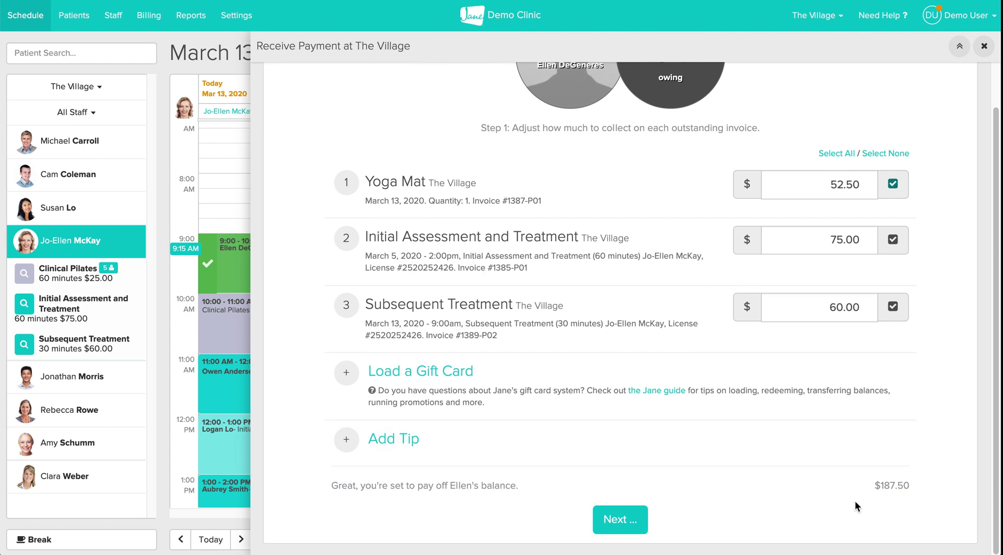
Step: Continue to payment methods and remove the full-amount VISA *1111 payment
{"action": "left_click", "coordinate": [619, 519]}
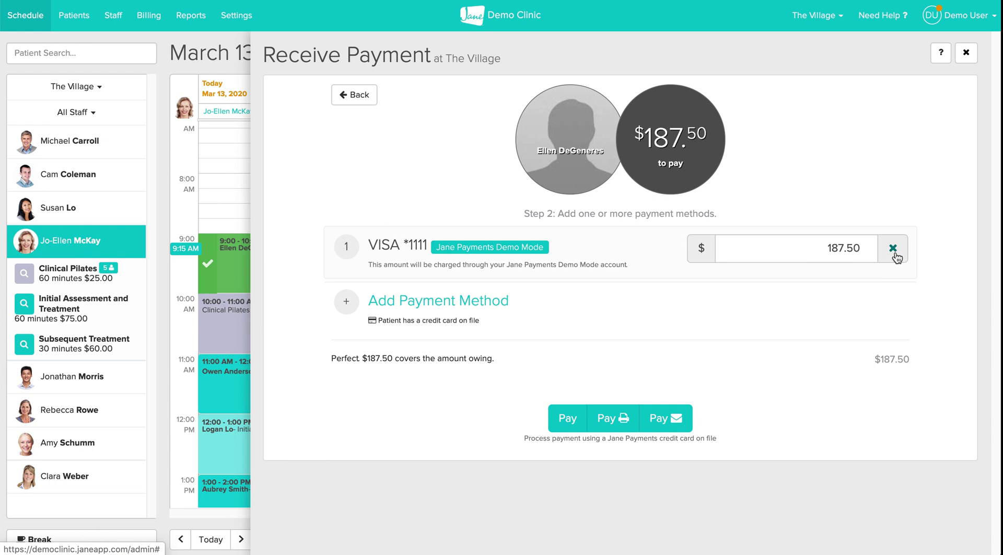
{"action": "left_click", "coordinate": [894, 250]}
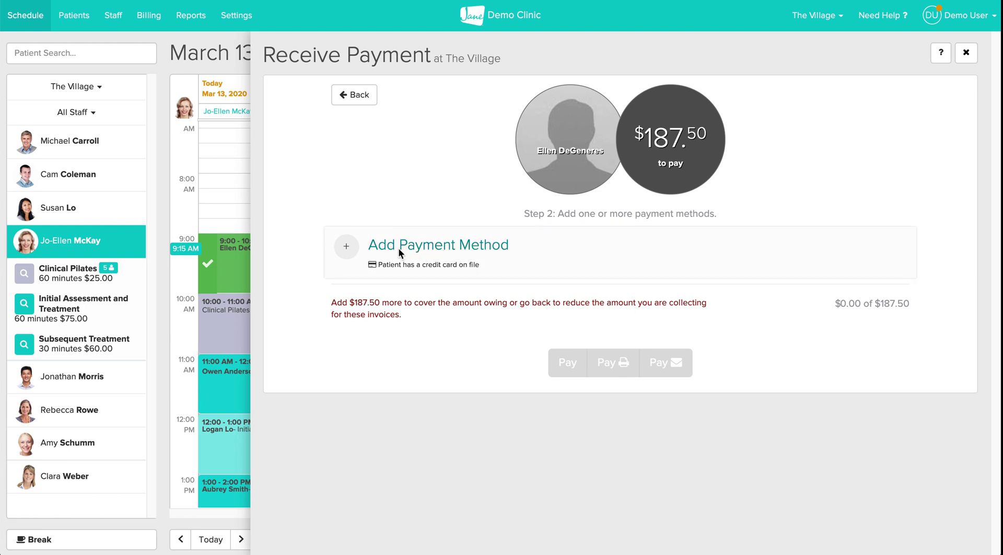
Step: Browse the payment method choices: saved Visa, gift cards and Cash
{"action": "left_click", "coordinate": [440, 249]}
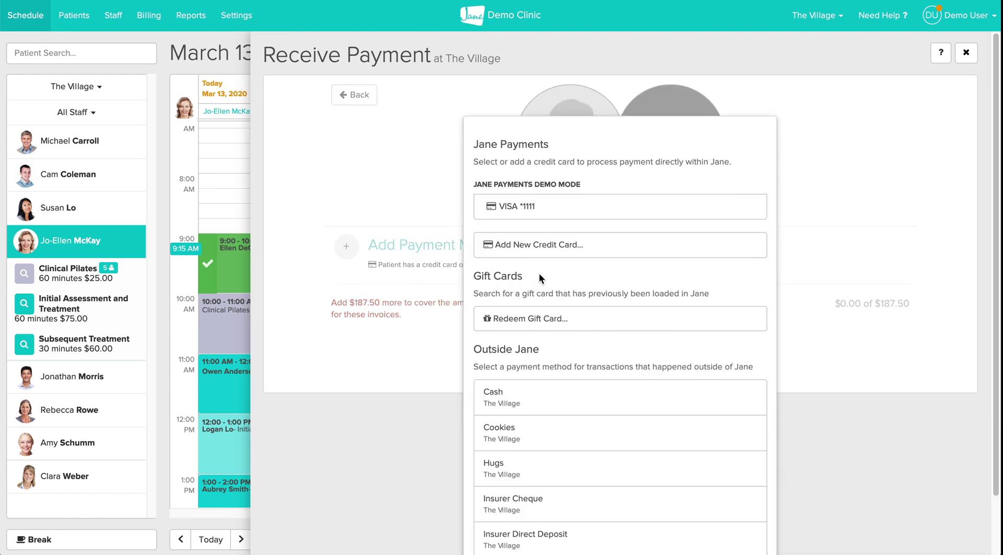
{"action": "scroll", "coordinate": [539, 273], "scroll_direction": "down", "scroll_amount": 2}
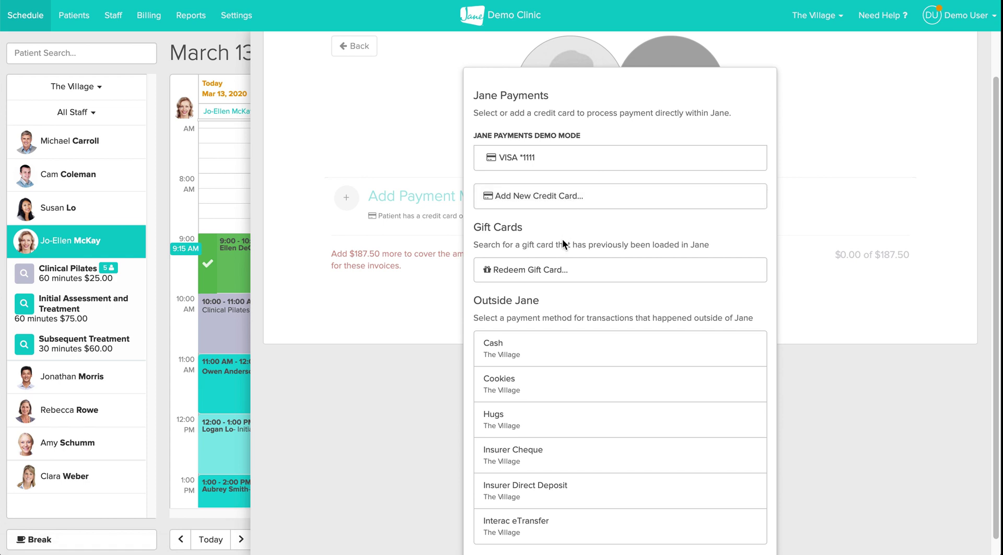
{"action": "scroll", "coordinate": [563, 239], "scroll_direction": "down", "scroll_amount": 1}
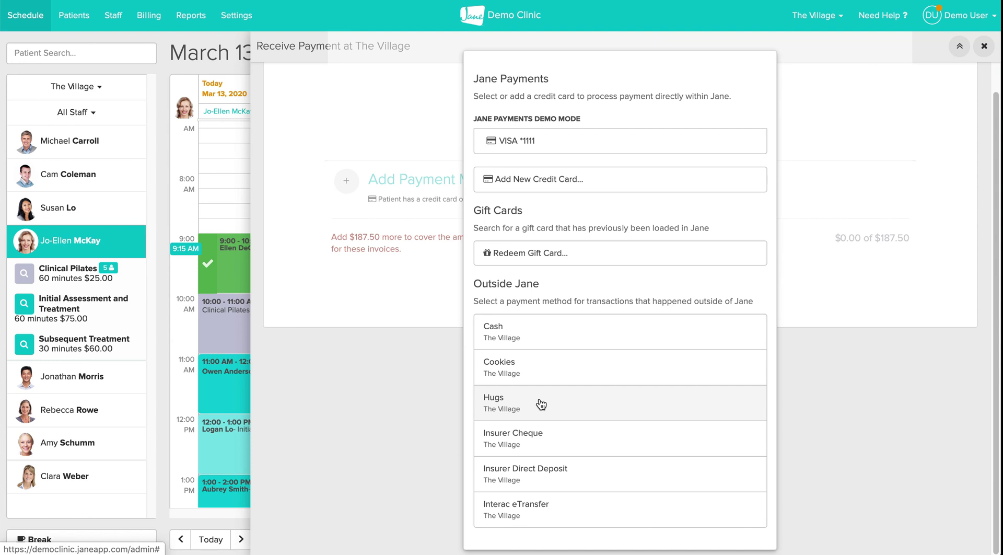
{"action": "scroll", "coordinate": [542, 338], "scroll_direction": "up", "scroll_amount": 1}
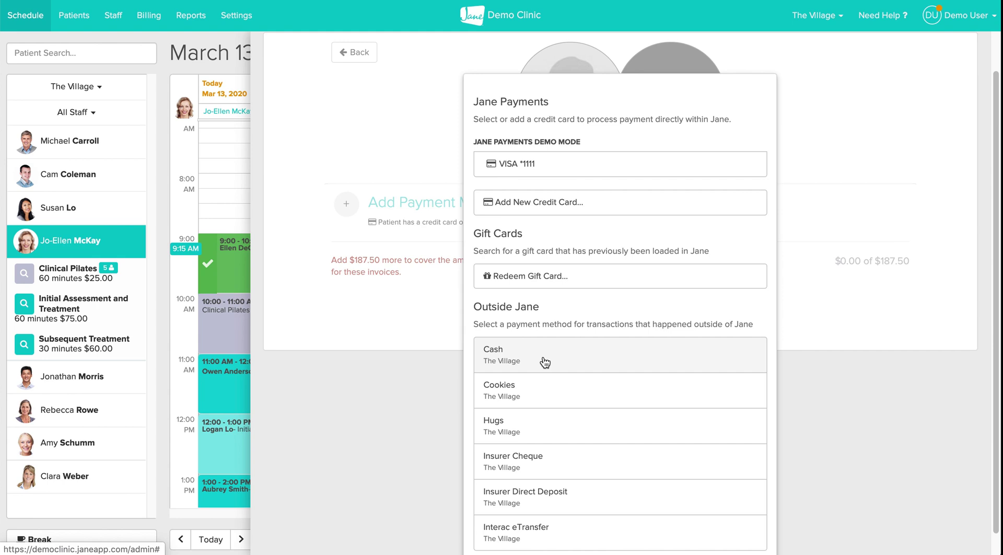
Step: Add a $100.00 Cash payment, leaving $87.50 still to cover
{"action": "left_click", "coordinate": [544, 360]}
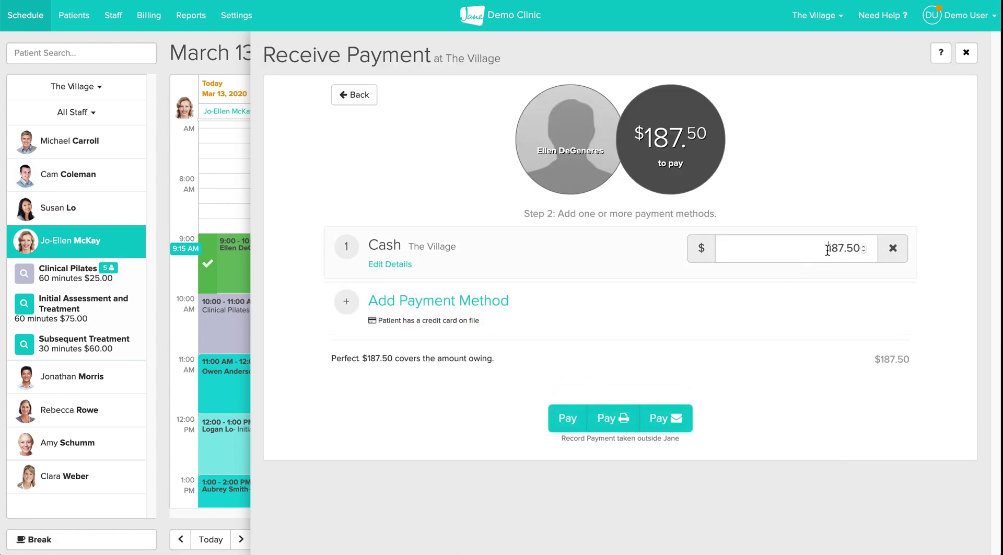
{"action": "left_click_drag", "start_coordinate": [827, 249], "coordinate": [861, 249]}
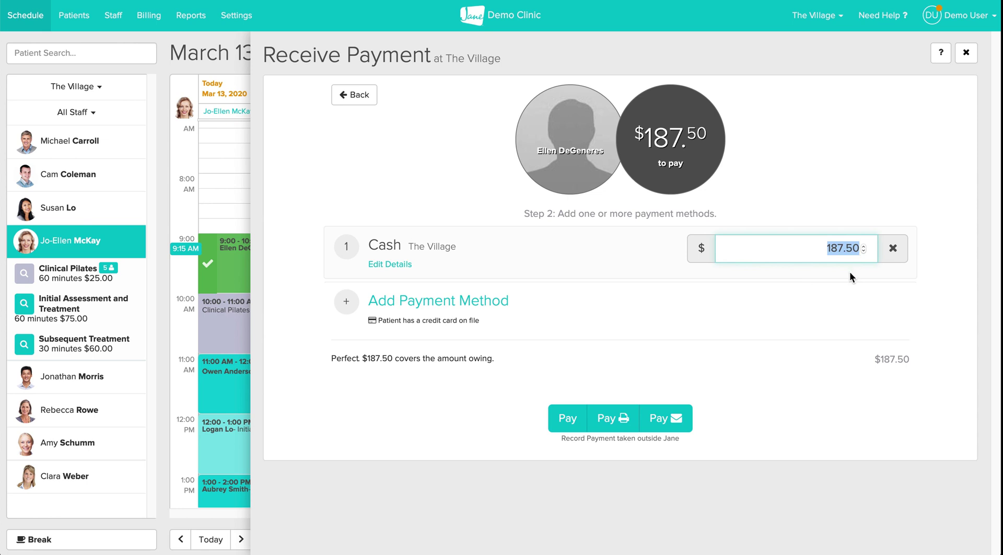
{"action": "type", "text": "100"}
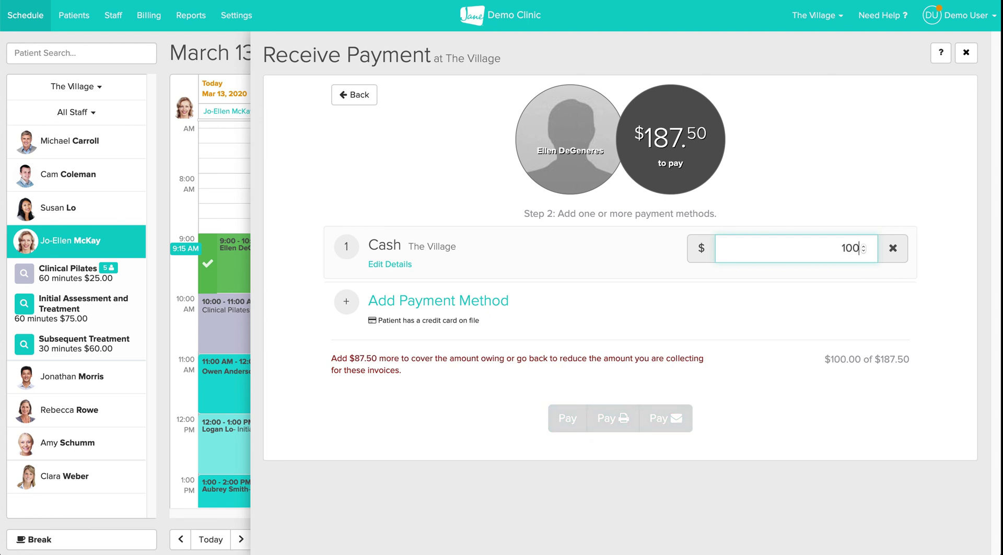
{"action": "type", "text": ".00"}
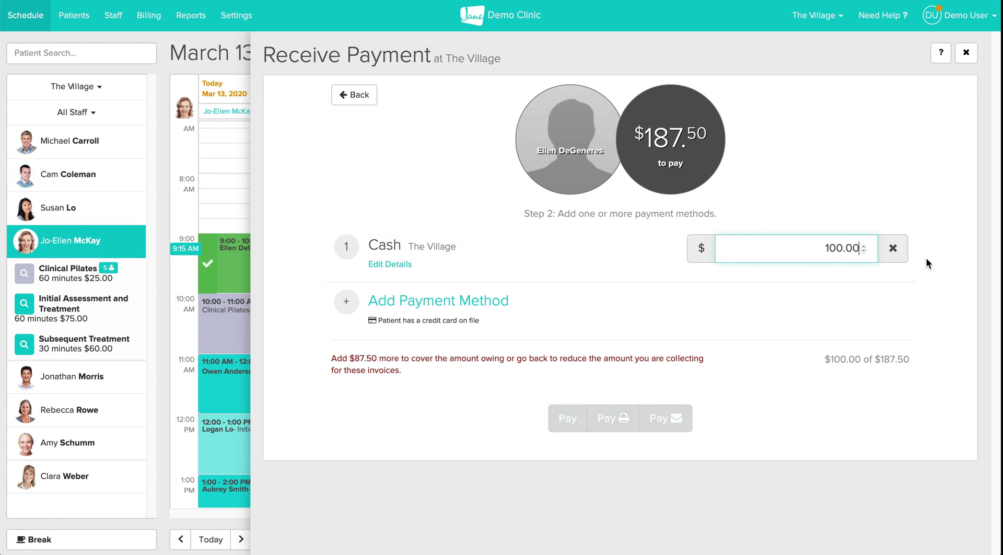
{"action": "left_click", "coordinate": [932, 249]}
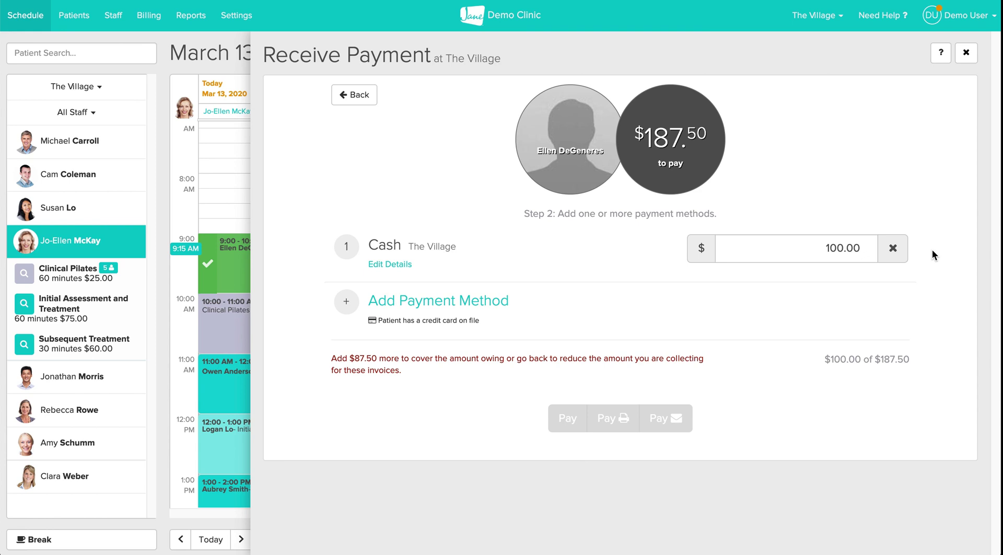
Step: Charge the remaining $87.50 to the saved VISA *1111
{"action": "left_click", "coordinate": [466, 303]}
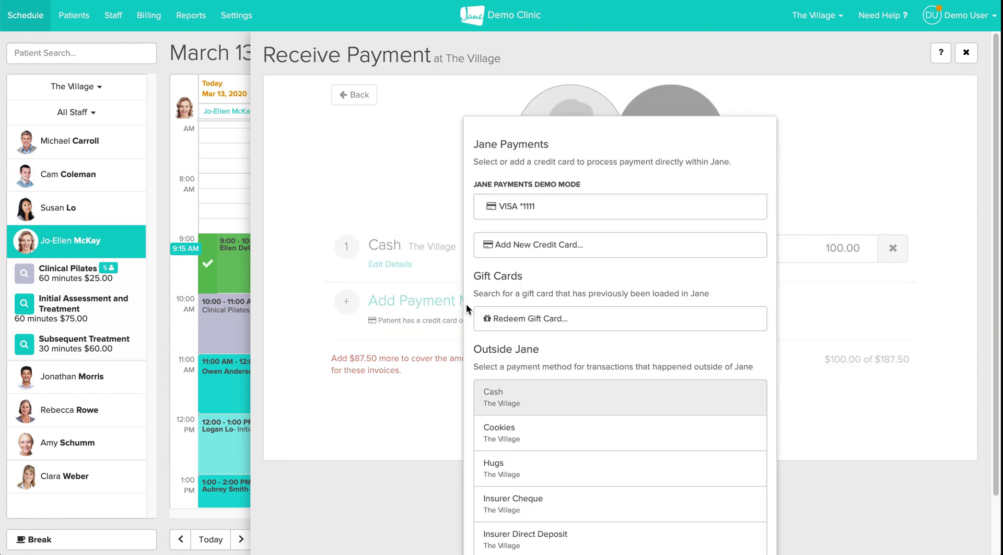
{"action": "left_click", "coordinate": [566, 209]}
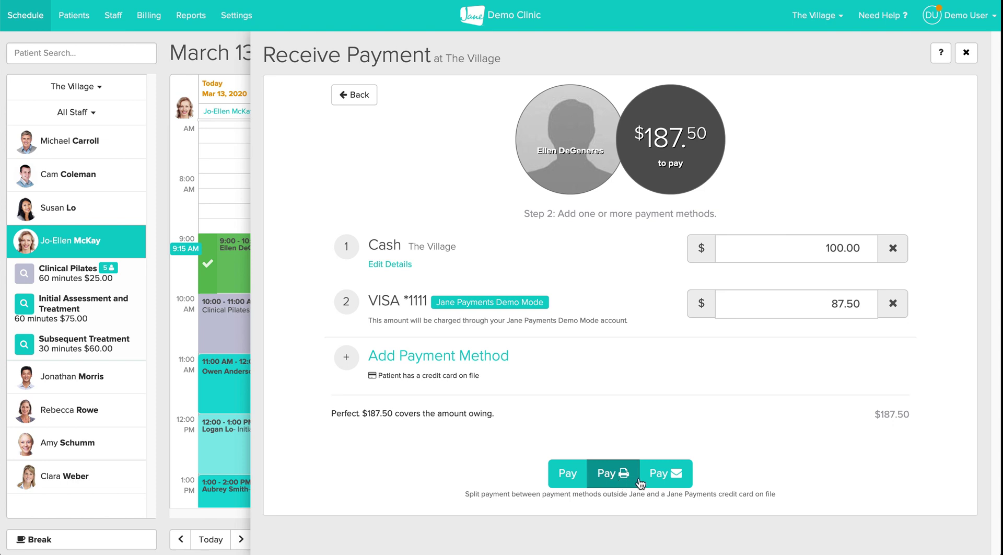
Step: Complete the split payment with an emailed receipt, then check the receipt options
{"action": "left_click", "coordinate": [674, 476]}
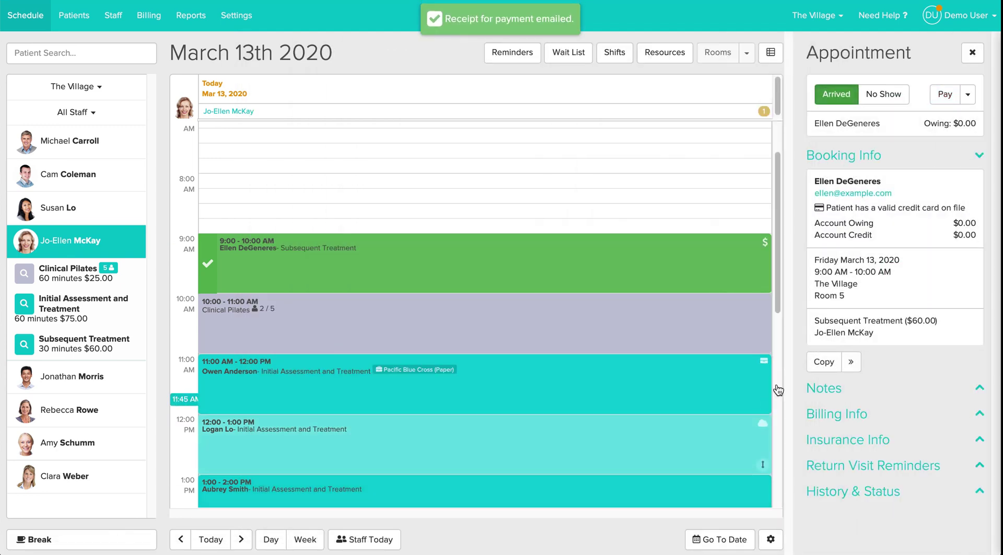
{"action": "left_click", "coordinate": [968, 95]}
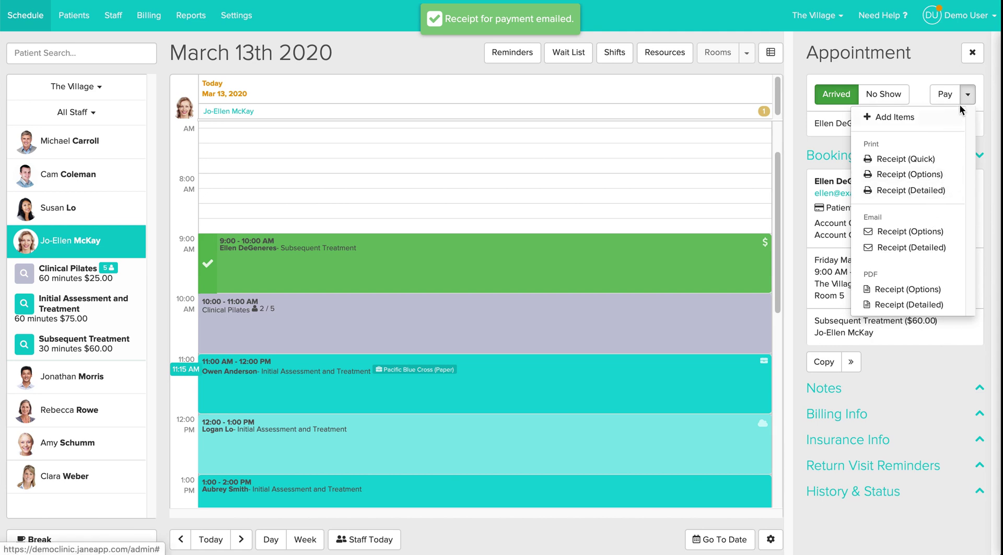
{"action": "left_click", "coordinate": [968, 99]}
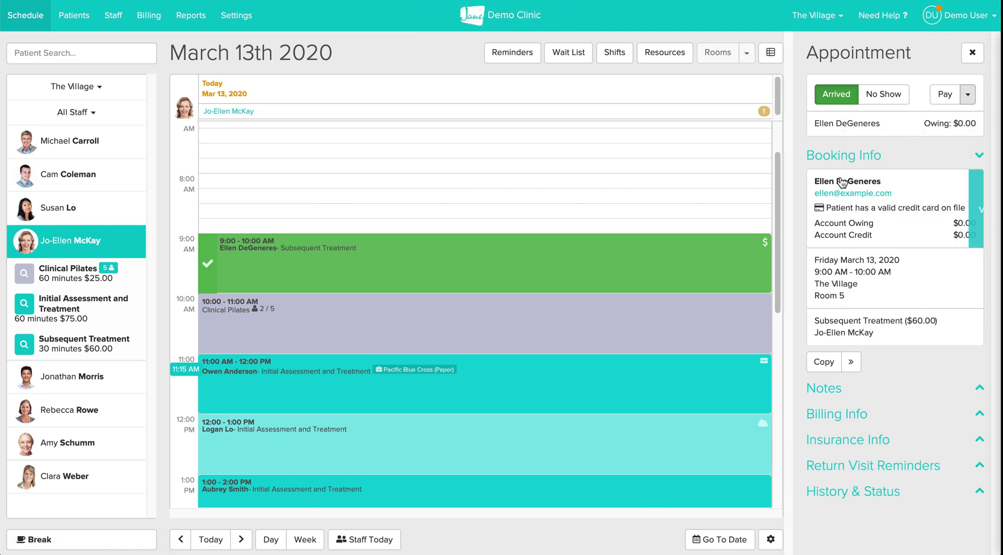